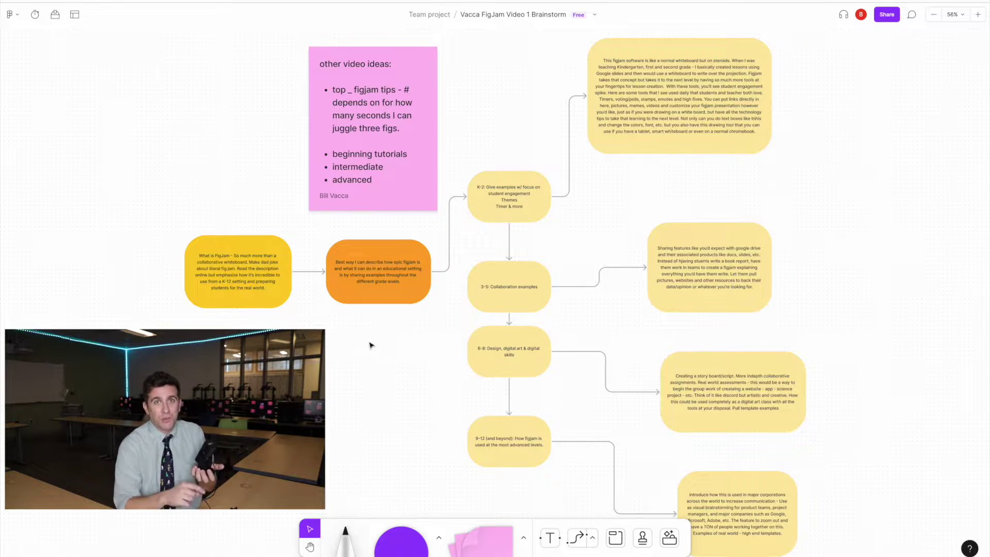
Pan and scroll around the brainstorm flowchart board to review it.
{"action": "scroll", "coordinate": [246, 365], "scroll_direction": "up", "scroll_amount": 5}
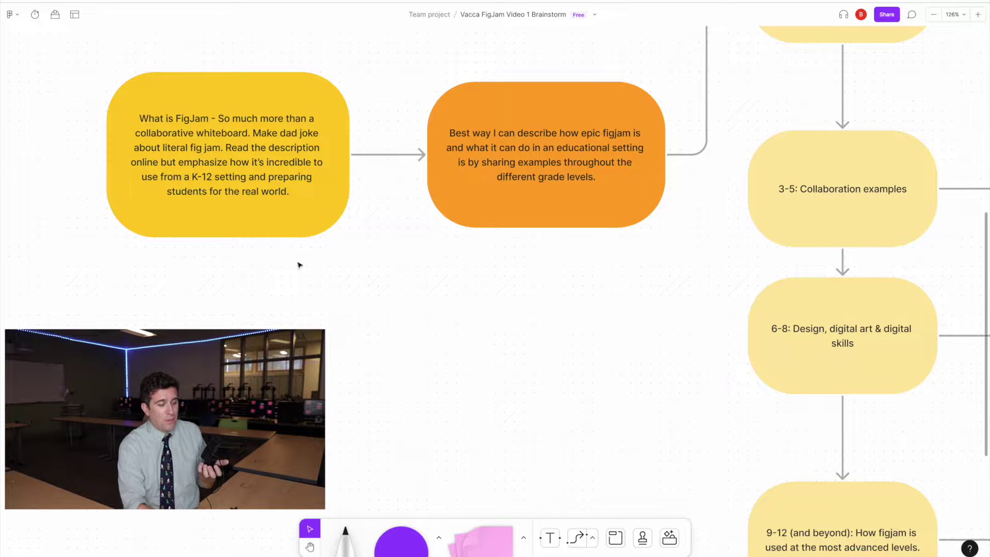
{"action": "left_click_drag", "start_coordinate": [567, 266], "coordinate": [428, 321]}
{"action": "scroll", "coordinate": [584, 309], "scroll_direction": "down", "scroll_amount": 4}
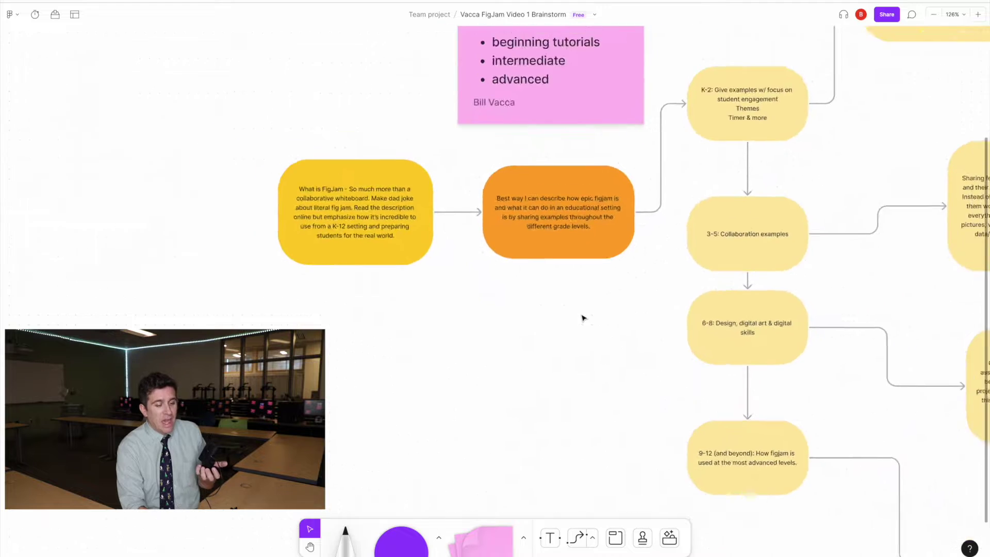
{"action": "scroll", "coordinate": [730, 304], "scroll_direction": "left", "scroll_amount": 2}
{"action": "scroll", "coordinate": [729, 304], "scroll_direction": "right", "scroll_amount": 6}
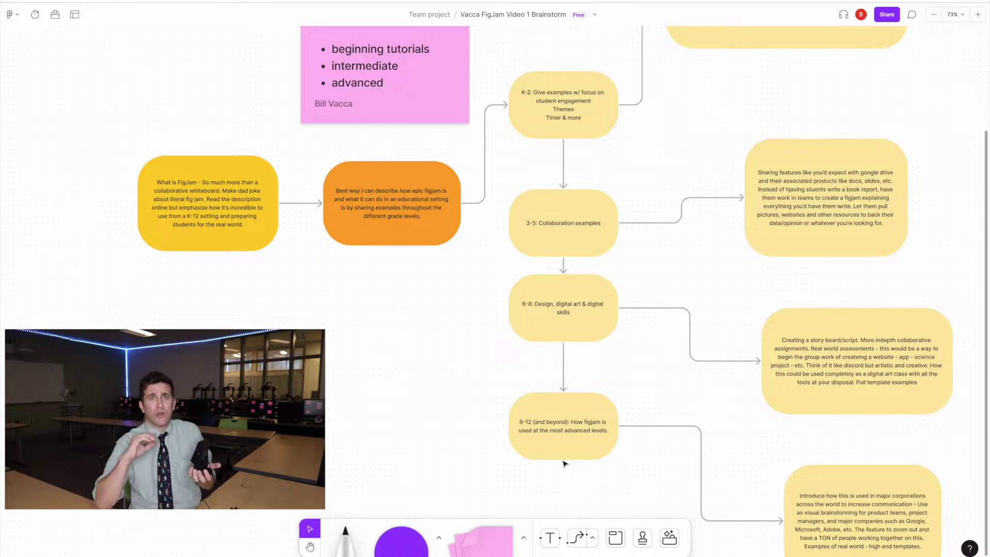
{"action": "scroll", "coordinate": [565, 463], "scroll_direction": "up", "scroll_amount": 3}
{"action": "scroll", "coordinate": [564, 463], "scroll_direction": "right", "scroll_amount": 2}
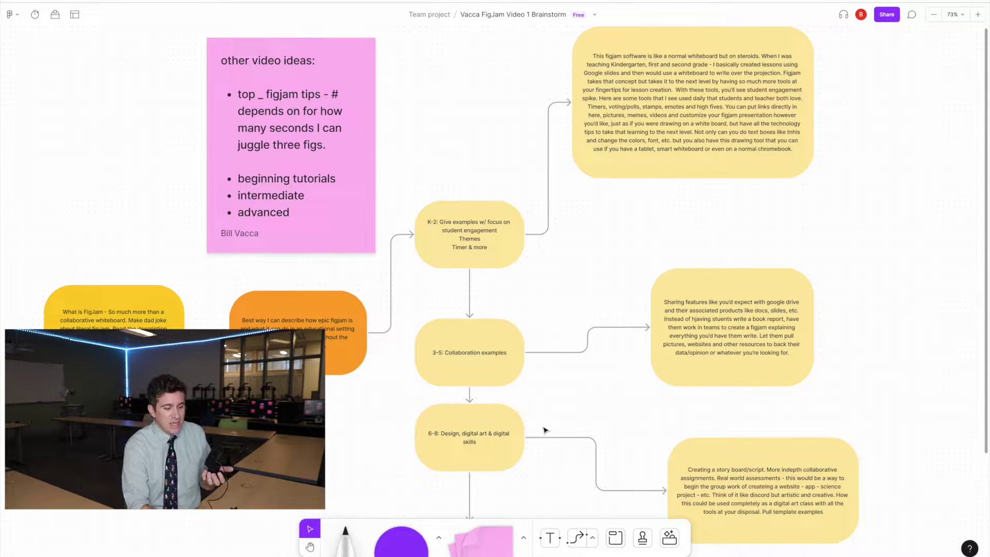
{"action": "scroll", "coordinate": [545, 430], "scroll_direction": "down", "scroll_amount": 3}
Select the 3-5: Collaboration examples card to bring up the Meeting Agenda Brainstorming board.
{"action": "left_click", "coordinate": [526, 393]}
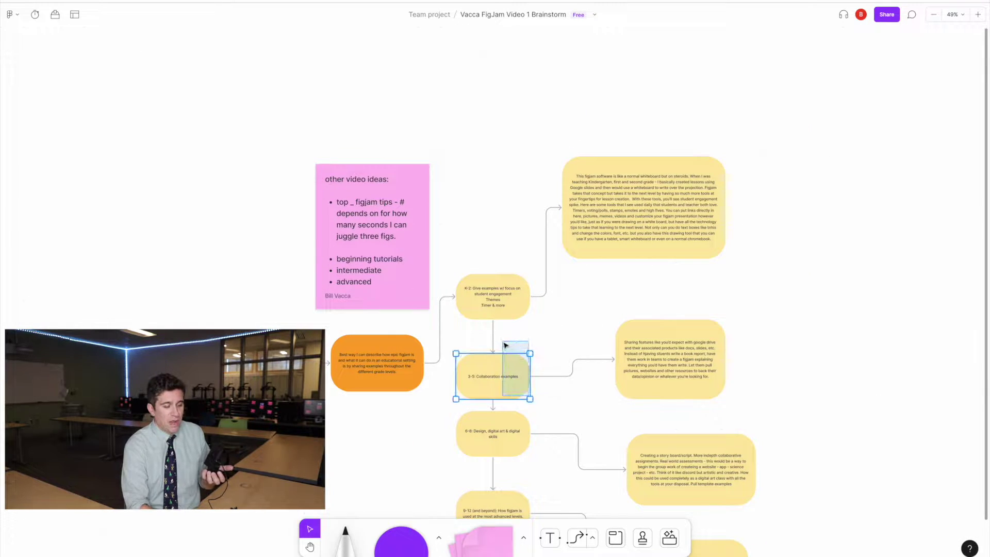
{"action": "left_click", "coordinate": [548, 323]}
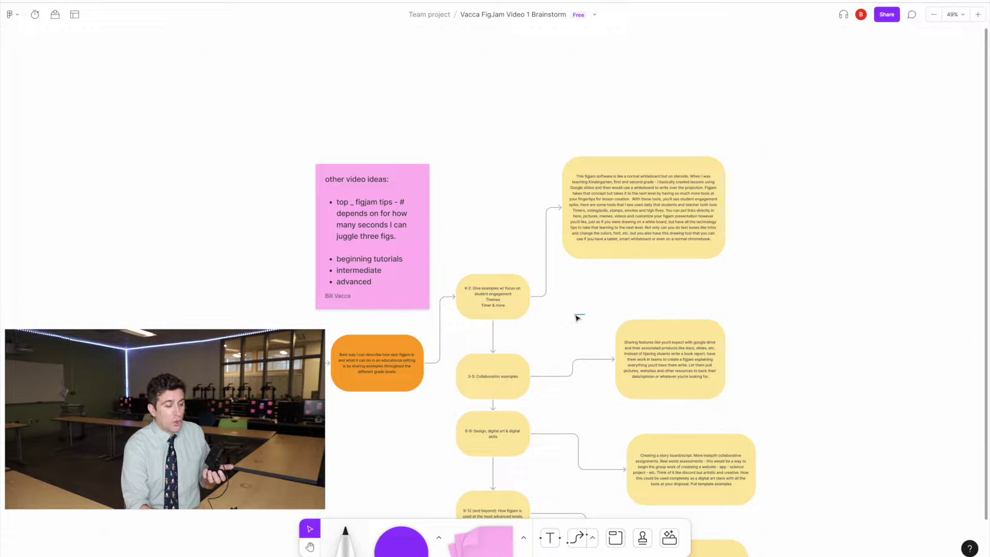
{"action": "scroll", "coordinate": [580, 317], "scroll_direction": "up", "scroll_amount": 1}
{"action": "scroll", "coordinate": [581, 317], "scroll_direction": "left", "scroll_amount": 1}
{"action": "scroll", "coordinate": [580, 316], "scroll_direction": "down", "scroll_amount": 4}
{"action": "scroll", "coordinate": [580, 316], "scroll_direction": "right", "scroll_amount": 2}
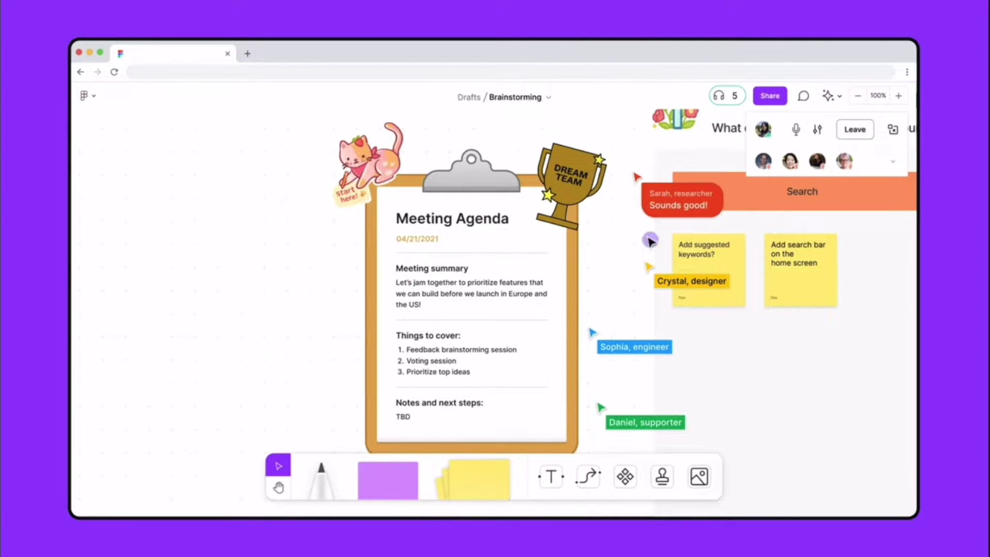
Start a 15:00 countdown timer from the collaboration extras menu.
{"action": "left_click", "coordinate": [827, 95]}
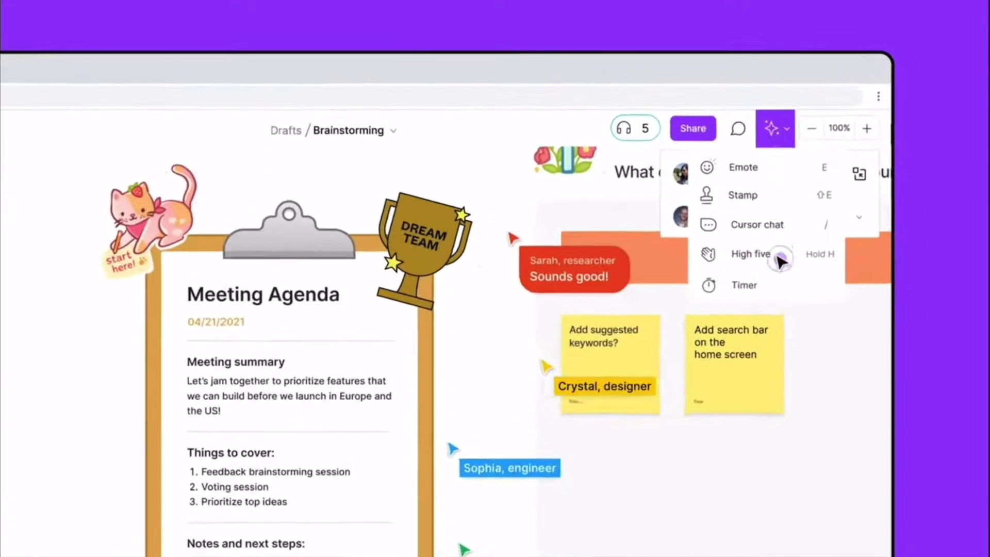
{"action": "left_click", "coordinate": [761, 315]}
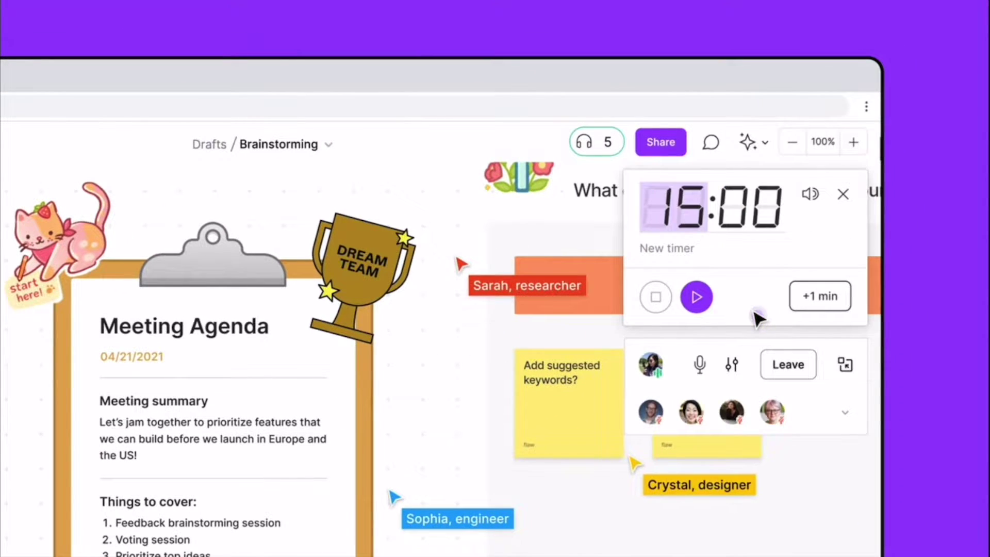
{"action": "left_click", "coordinate": [697, 297]}
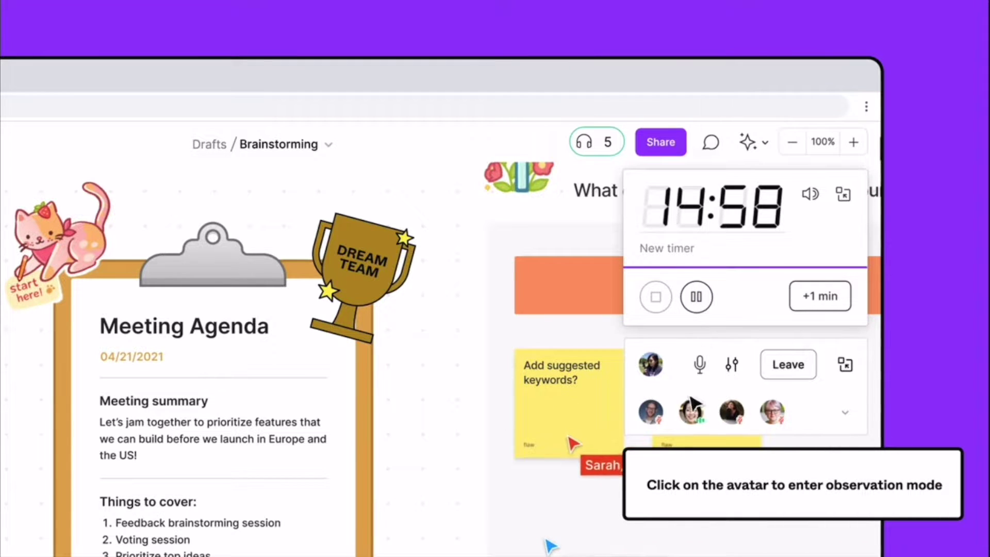
Briefly follow a collaborator's view, return to the board and send a high-five.
{"action": "left_click", "coordinate": [691, 412]}
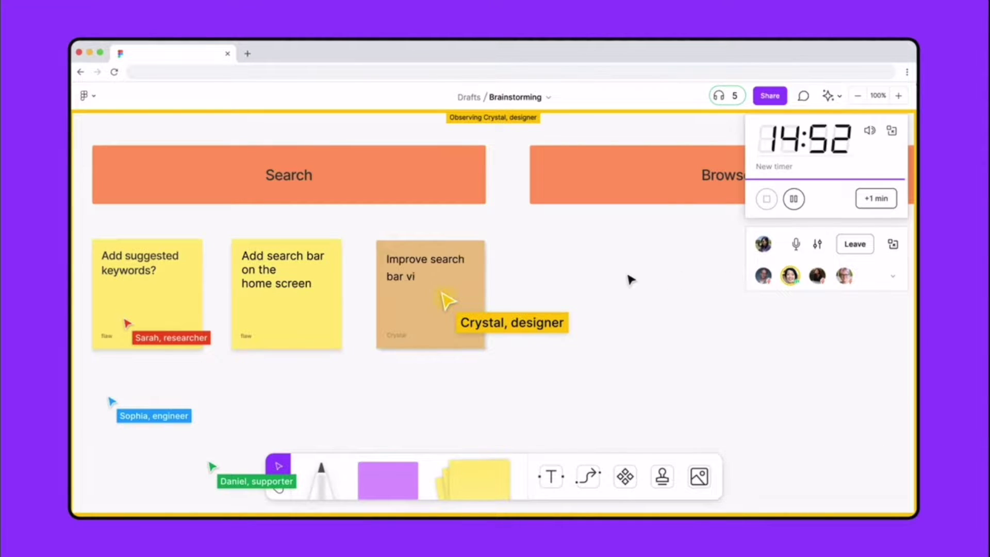
{"action": "left_click", "coordinate": [536, 276]}
{"action": "key", "text": "h"}
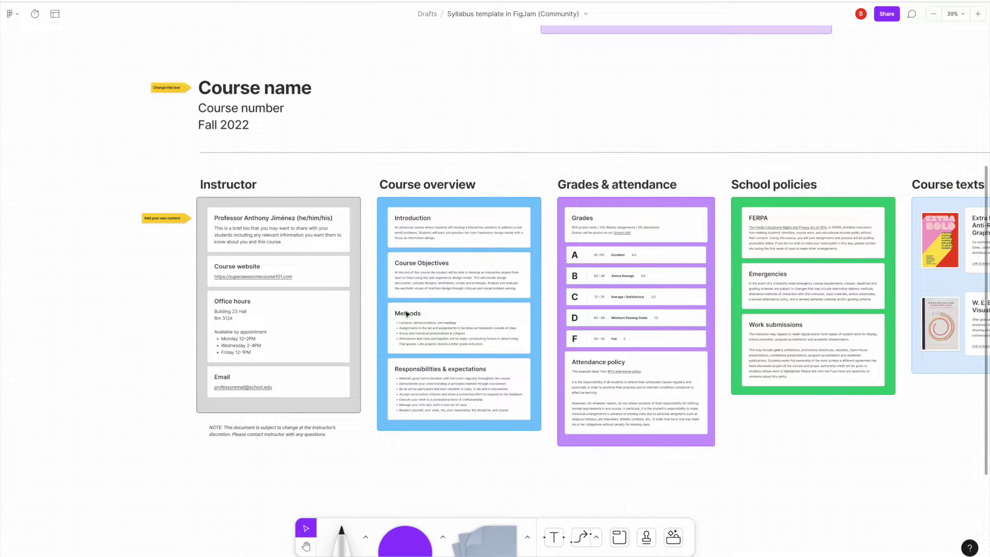
Scroll right through the Syllabus template to its Course texts and weekly Course schedule.
{"action": "scroll", "coordinate": [407, 314], "scroll_direction": "up", "scroll_amount": 5}
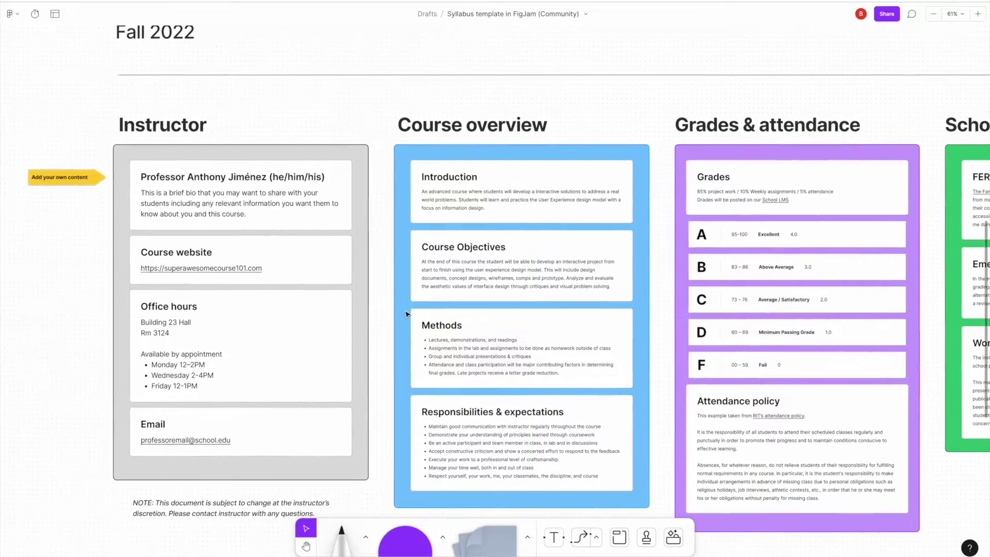
{"action": "scroll", "coordinate": [408, 314], "scroll_direction": "right", "scroll_amount": 5}
{"action": "scroll", "coordinate": [408, 313], "scroll_direction": "right", "scroll_amount": 7}
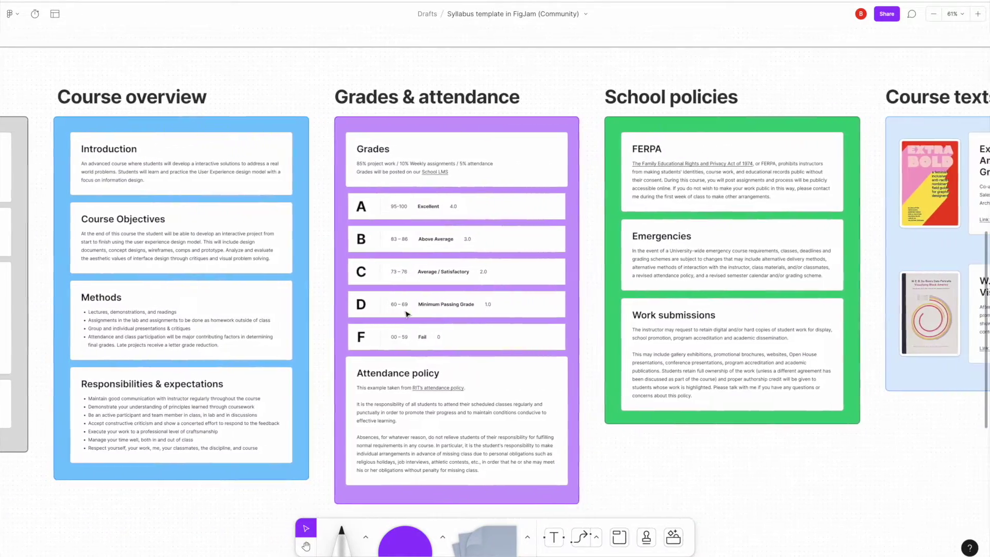
{"action": "scroll", "coordinate": [408, 314], "scroll_direction": "right", "scroll_amount": 10}
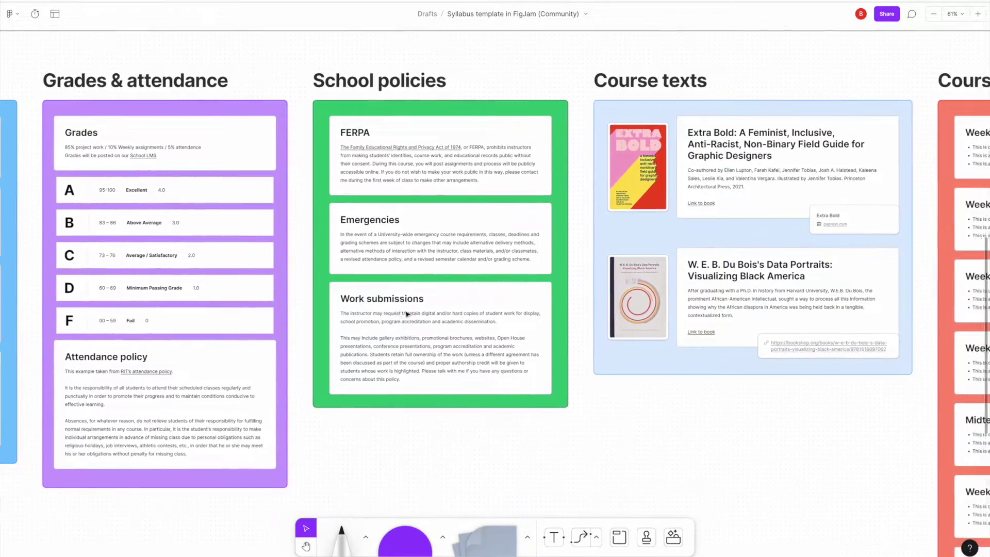
{"action": "scroll", "coordinate": [407, 314], "scroll_direction": "down", "scroll_amount": 1}
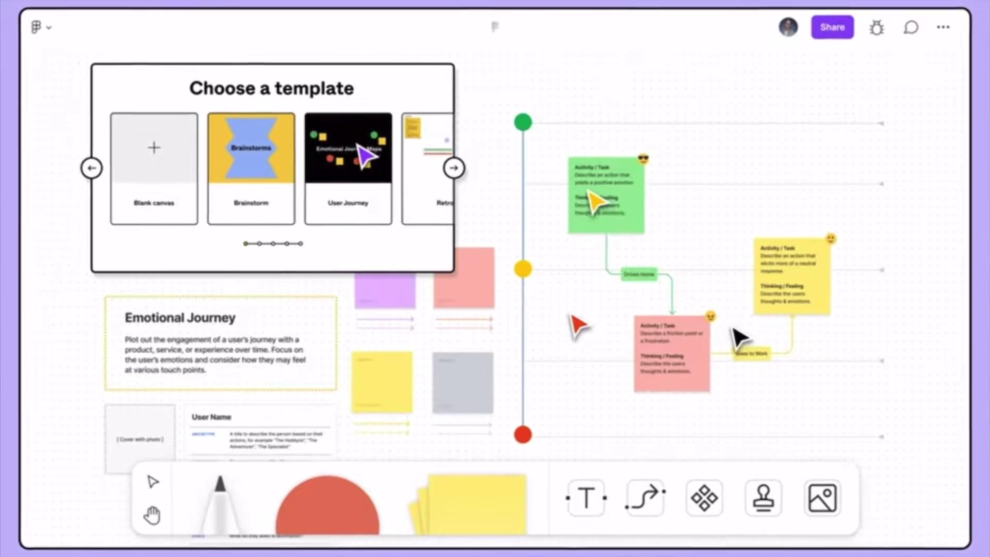
Advance the template carousel and scroll through the Components sticker panel.
{"action": "left_click", "coordinate": [454, 169]}
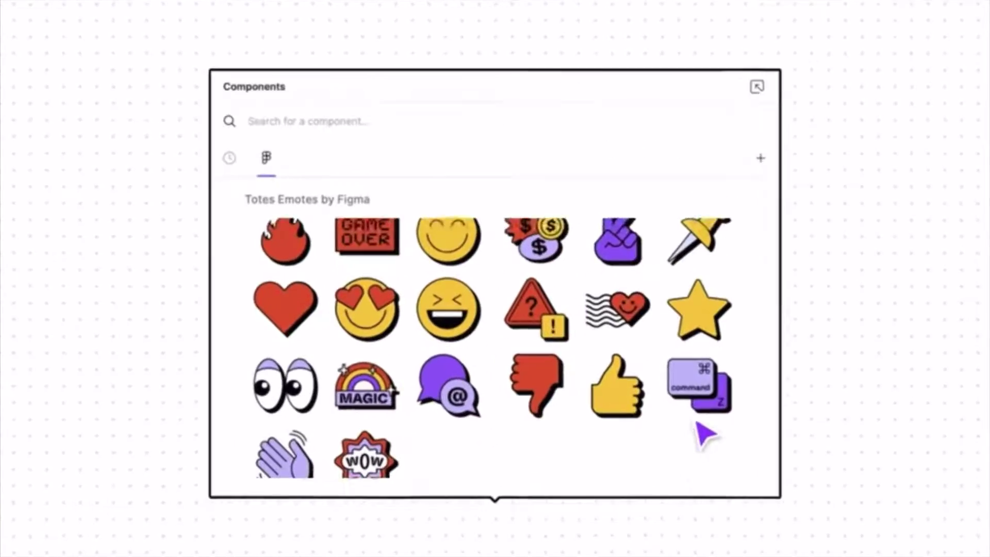
{"action": "scroll", "coordinate": [753, 393], "scroll_direction": "down", "scroll_amount": 10}
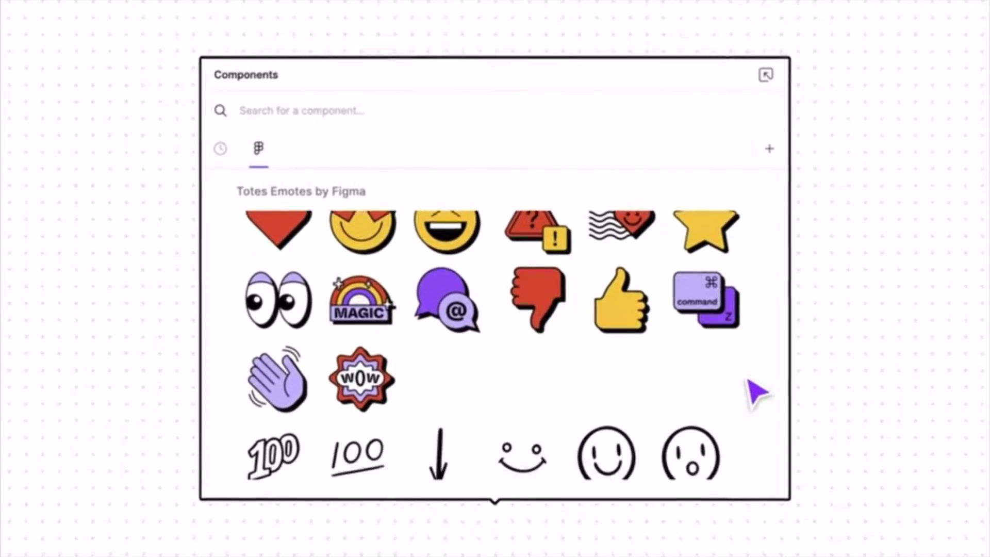
{"action": "scroll", "coordinate": [755, 384], "scroll_direction": "down", "scroll_amount": 15}
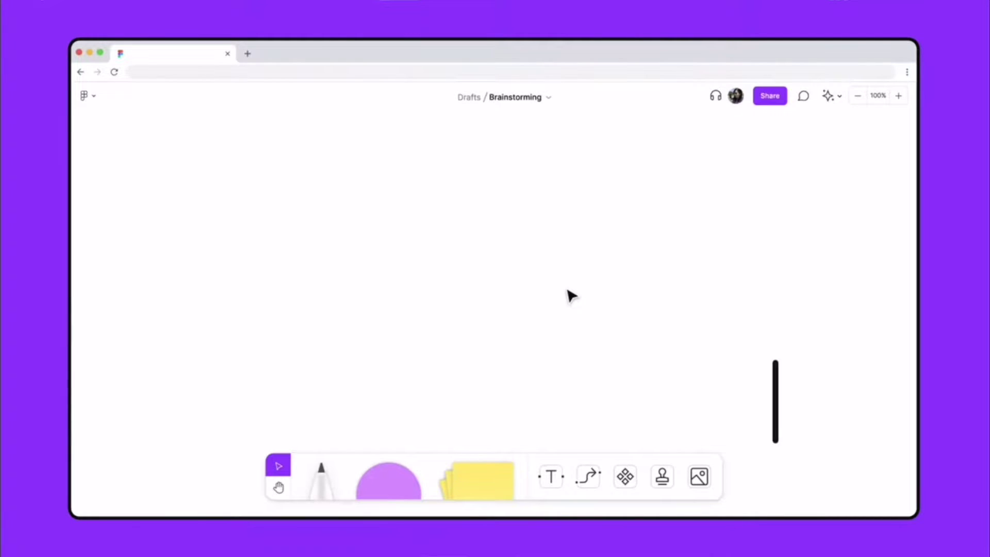
Draw a wide orange-red rectangle header labelled Search in Title-size text.
{"action": "key", "text": "r"}
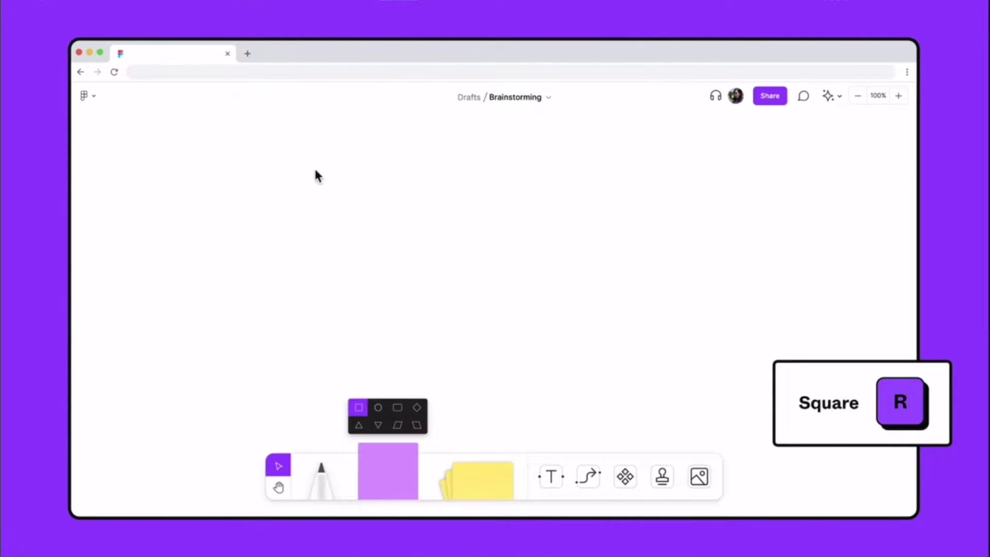
{"action": "left_click_drag", "start_coordinate": [320, 177], "coordinate": [802, 261]}
{"action": "double_click", "coordinate": [574, 229]}
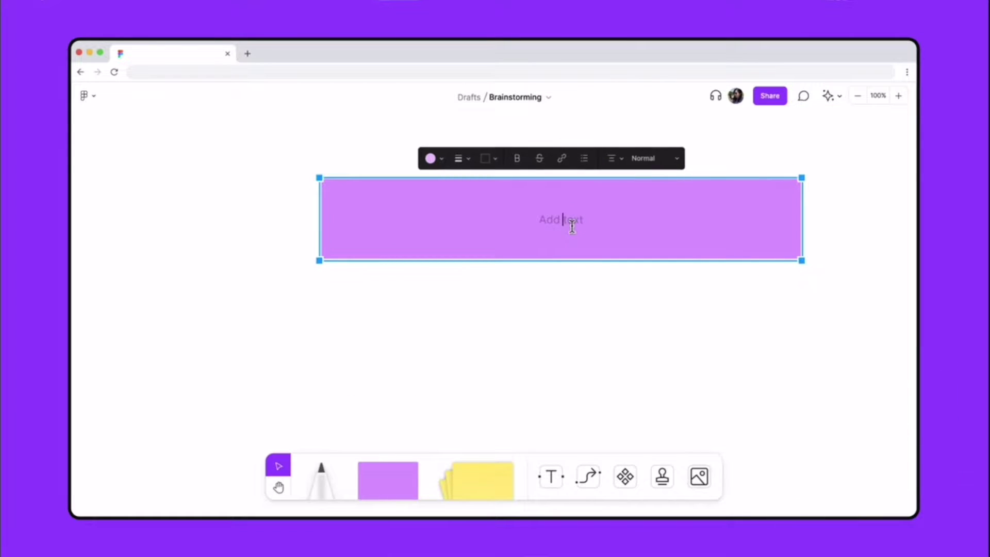
{"action": "left_click", "coordinate": [433, 159]}
{"action": "left_click", "coordinate": [414, 204]}
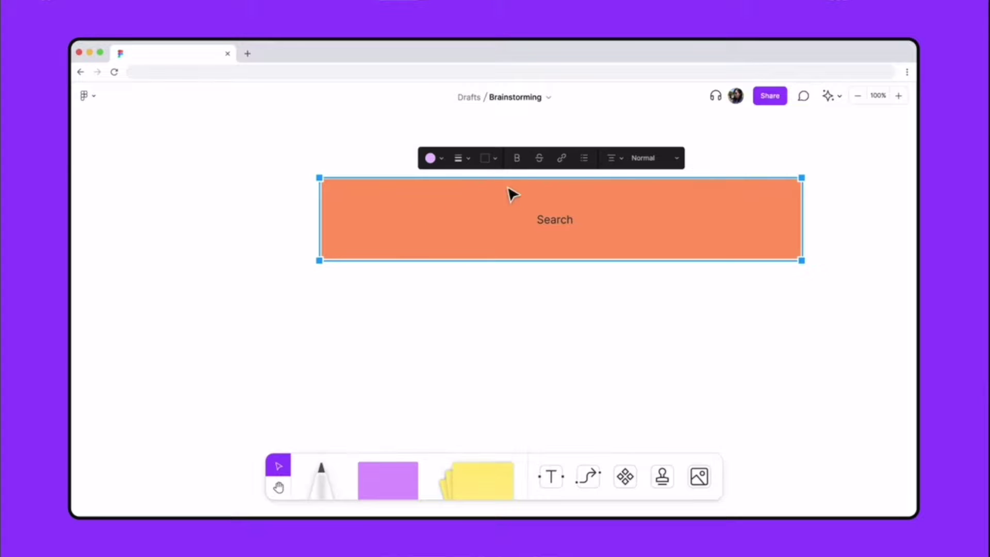
{"action": "left_click", "coordinate": [658, 163]}
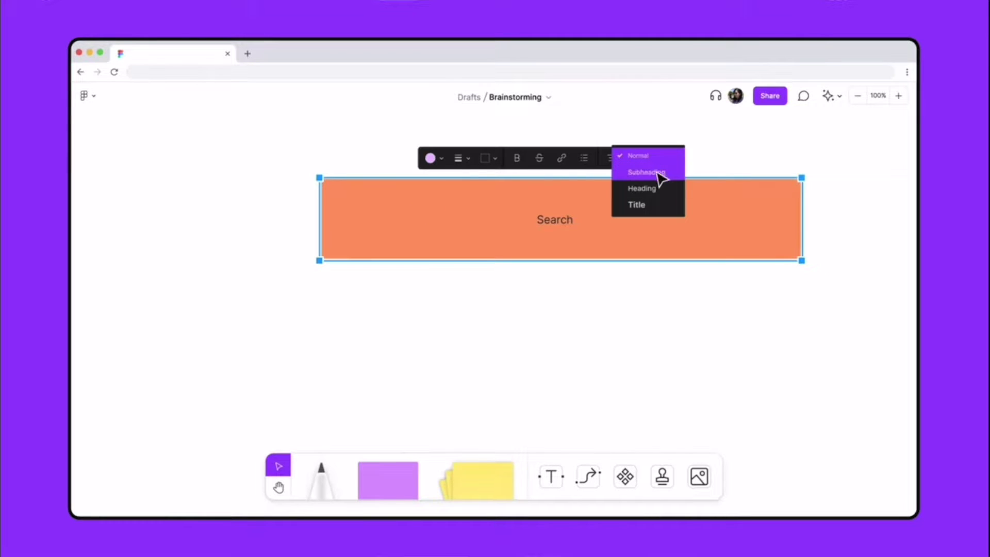
{"action": "left_click", "coordinate": [659, 209]}
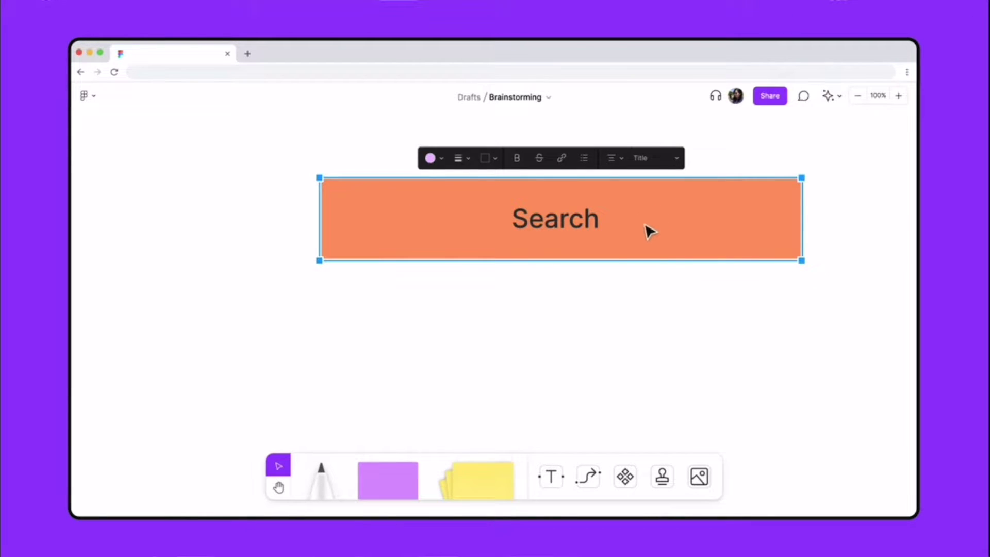
Add a Subheading sticky reading 'Add suggested keywords?' below Search, plus an empty sticky beside it.
{"action": "left_click_drag", "start_coordinate": [485, 472], "coordinate": [402, 365]}
{"action": "type", "text": "Add suggested keywords"}
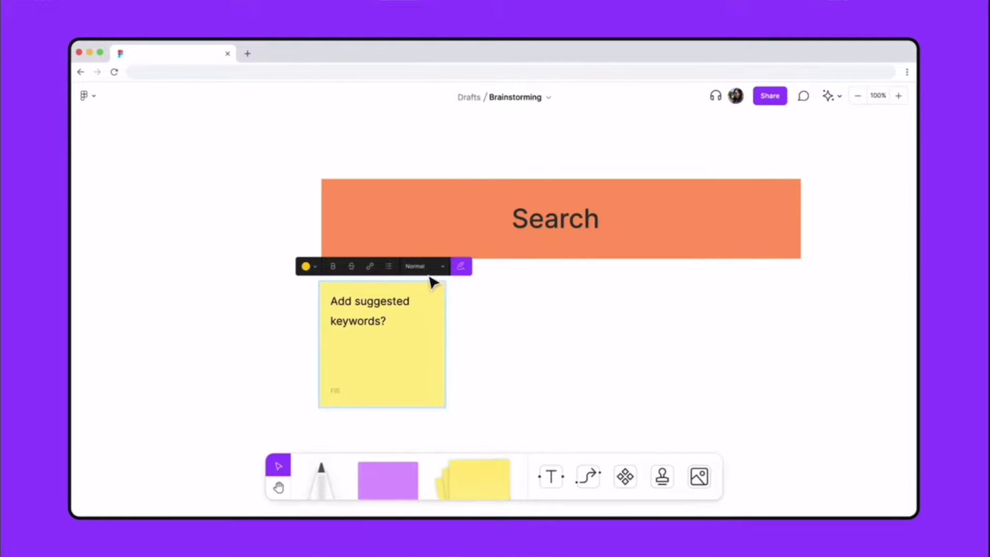
{"action": "type", "text": "?"}
{"action": "left_click", "coordinate": [435, 268]}
{"action": "left_click", "coordinate": [438, 280]}
{"action": "left_click", "coordinate": [465, 346]}
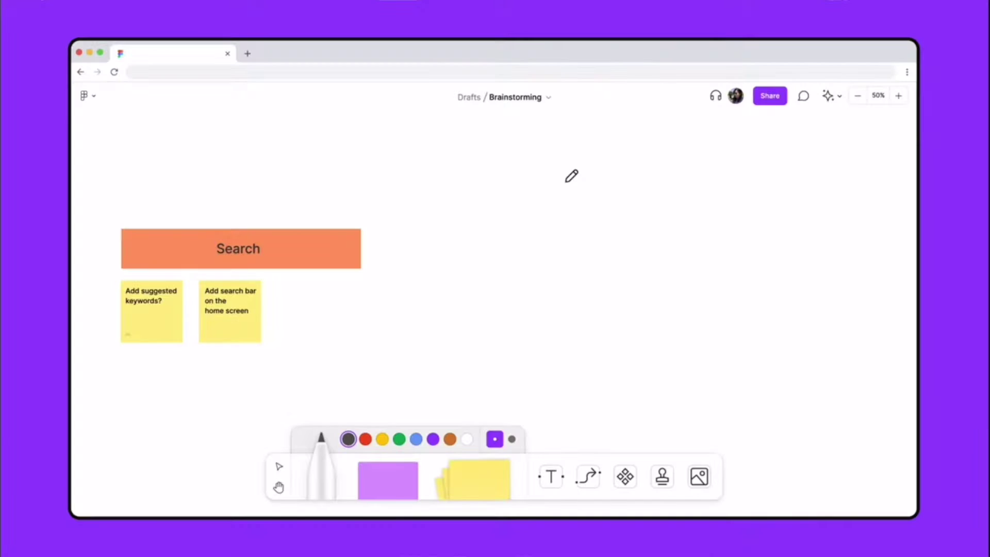
Draw a straight vertical pen line and a horizontal line crossing it.
{"action": "left_click_drag", "start_coordinate": [566, 180], "coordinate": [566, 429]}
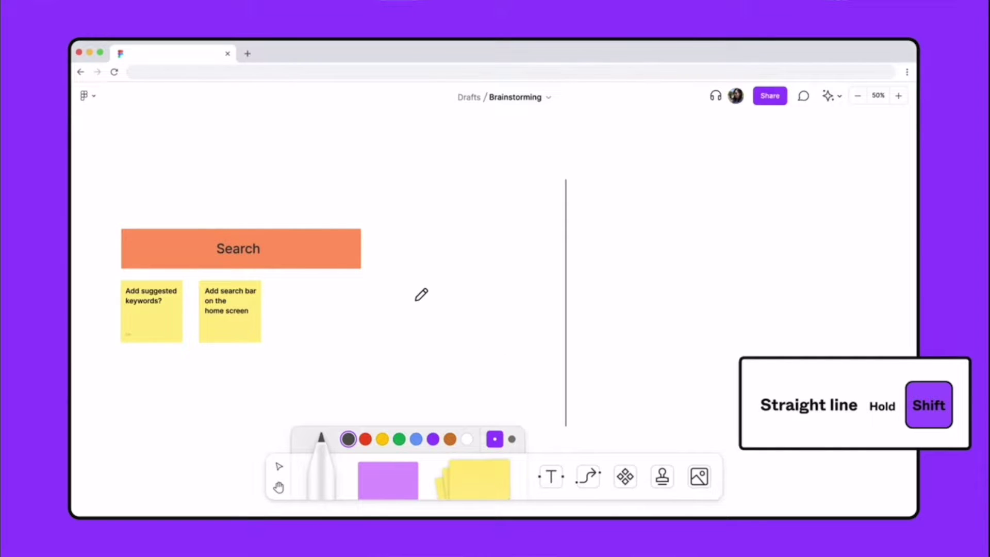
{"action": "left_click_drag", "start_coordinate": [478, 300], "coordinate": [717, 301]}
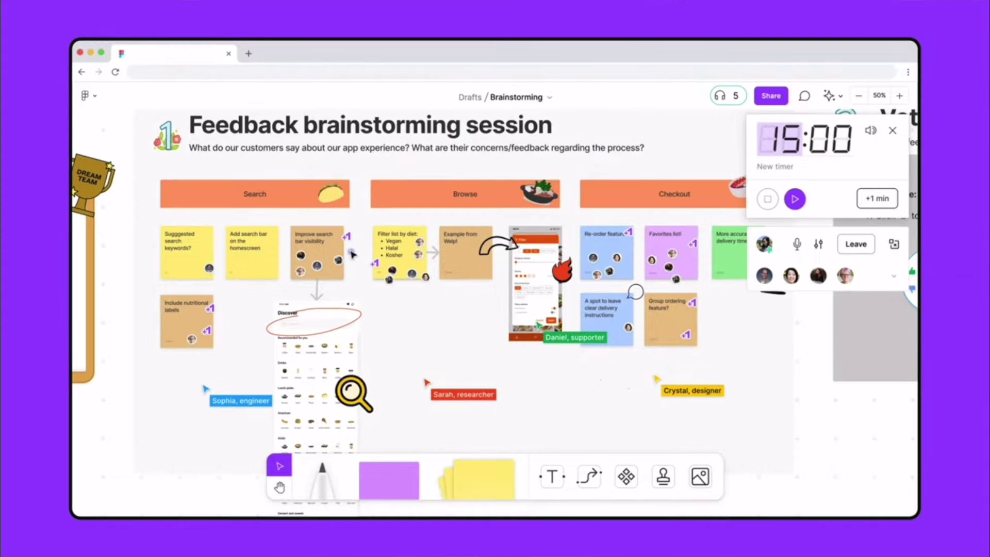
Select and copy the Improve search bar visibility, Filter list by diet, Re-order feature and Favorites list notes.
{"action": "left_click", "coordinate": [331, 244]}
{"action": "left_click", "coordinate": [390, 256], "text": "shift"}
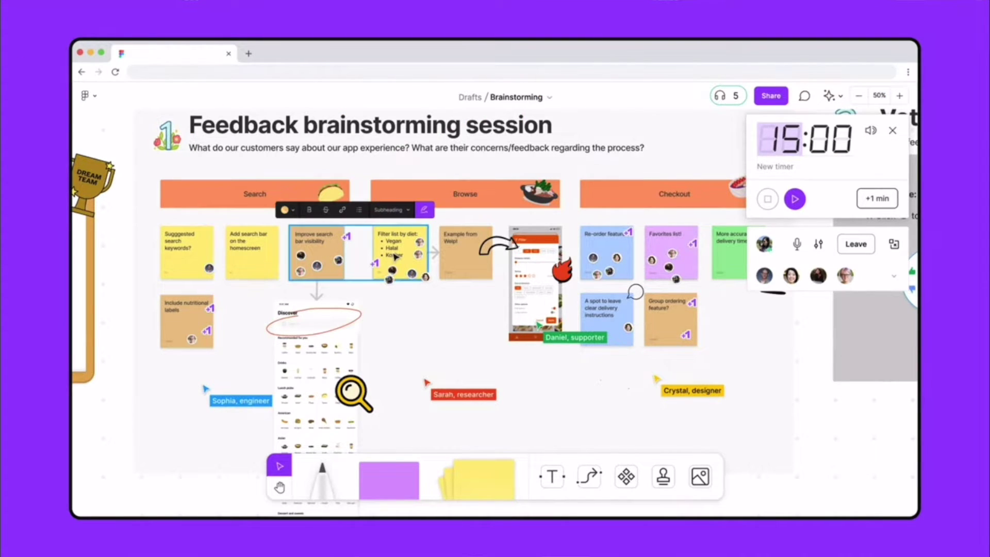
{"action": "left_click", "coordinate": [580, 255], "text": "shift"}
{"action": "left_click", "coordinate": [655, 256], "text": "shift"}
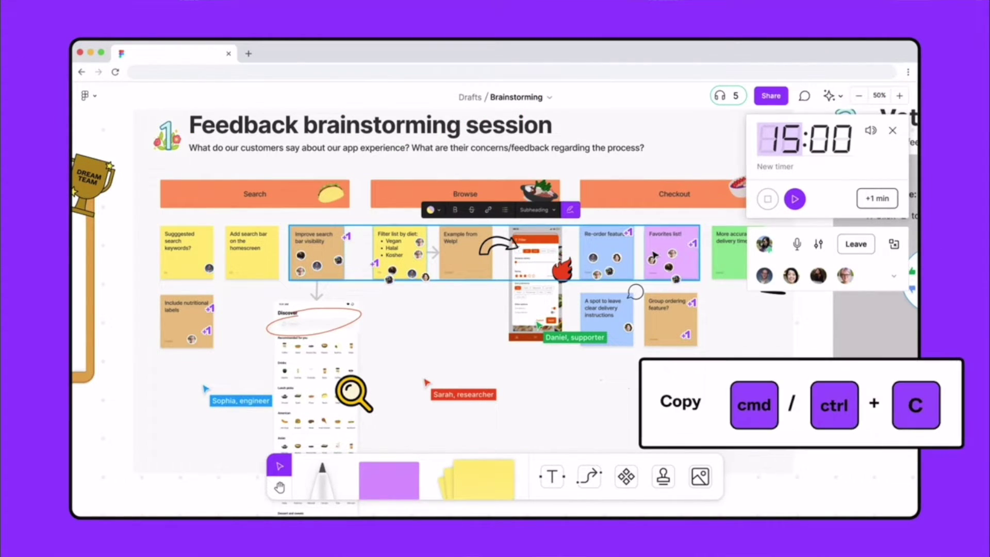
{"action": "key", "text": "h"}
Paste the notes into Ideas prioritization and move Re-order feature below the others.
{"action": "left_click_drag", "start_coordinate": [783, 323], "coordinate": [117, 358]}
{"action": "left_click_drag", "start_coordinate": [470, 320], "coordinate": [278, 335]}
{"action": "key", "text": "shift+0"}
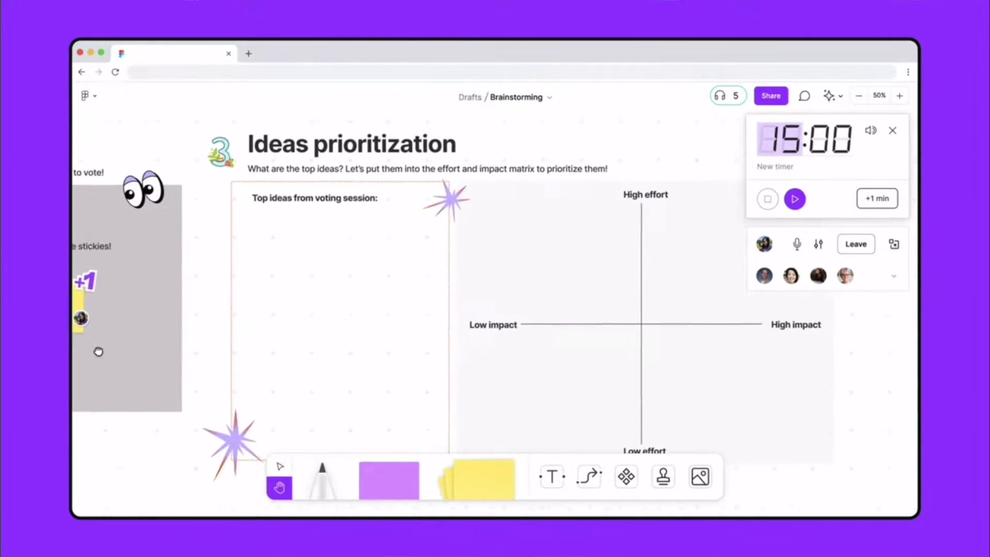
{"action": "key", "text": "v"}
{"action": "key", "text": "ctrl+v"}
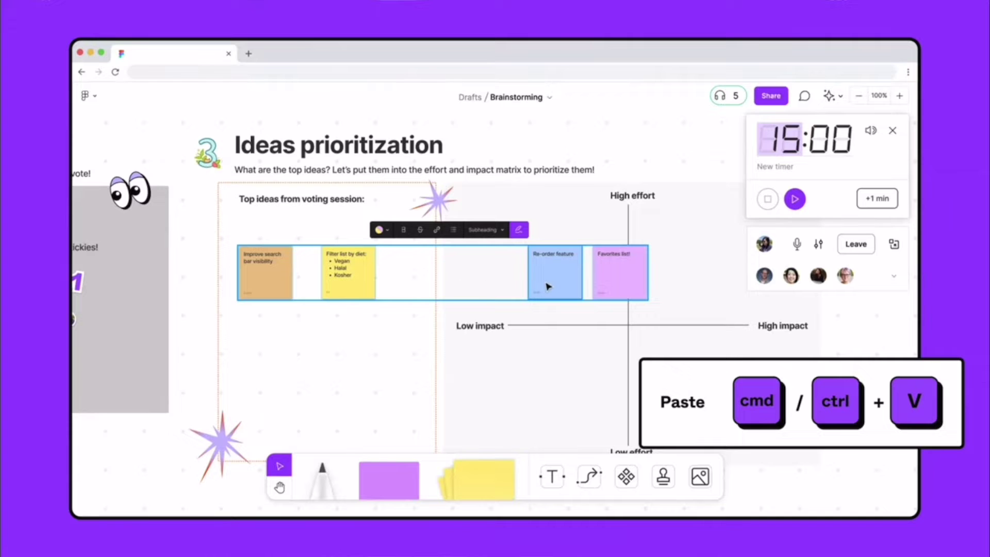
{"action": "left_click_drag", "start_coordinate": [548, 287], "coordinate": [275, 405]}
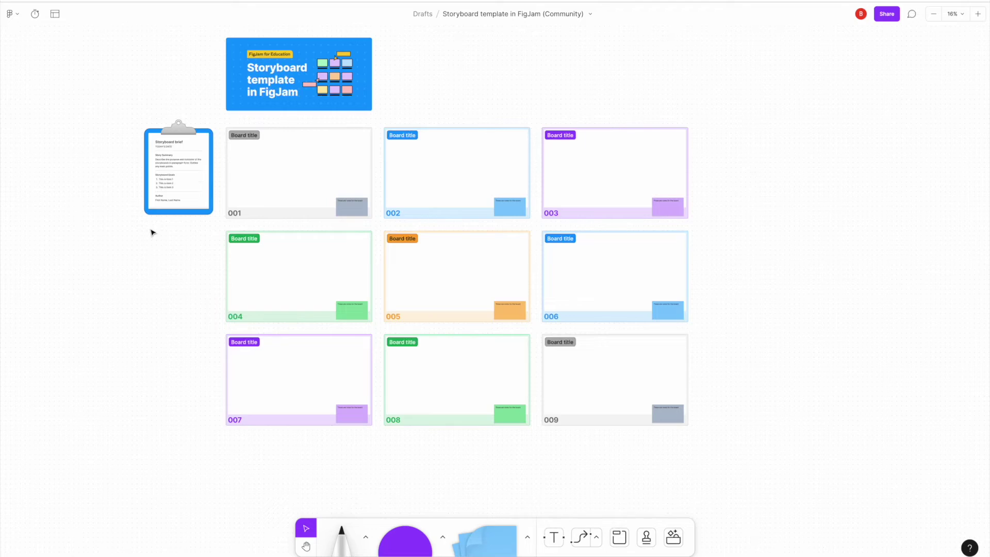
Zoom from the storyboard brief out to all boards and select board 002.
{"action": "scroll", "coordinate": [151, 233], "scroll_direction": "up", "scroll_amount": 10}
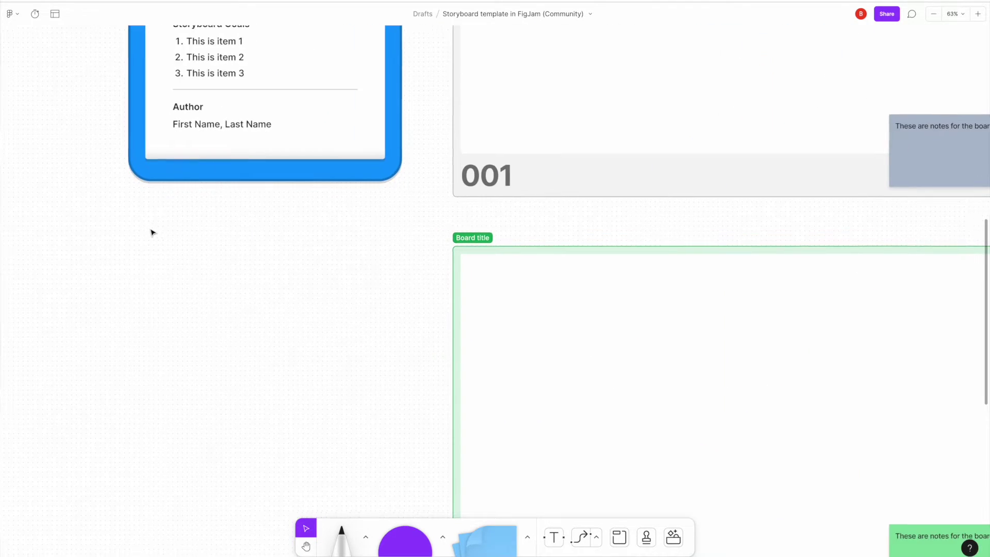
{"action": "scroll", "coordinate": [151, 232], "scroll_direction": "up", "scroll_amount": 3}
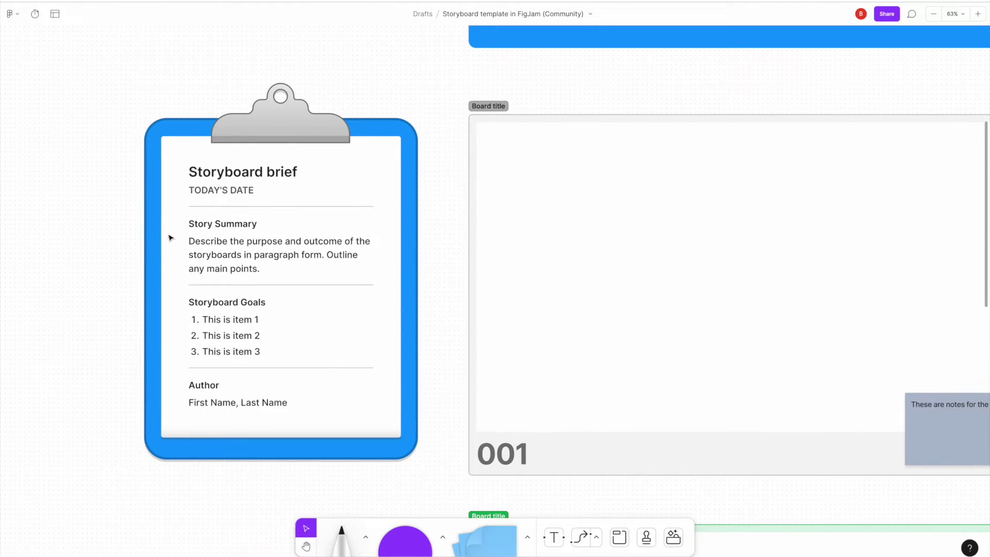
{"action": "scroll", "coordinate": [321, 279], "scroll_direction": "down", "scroll_amount": 10}
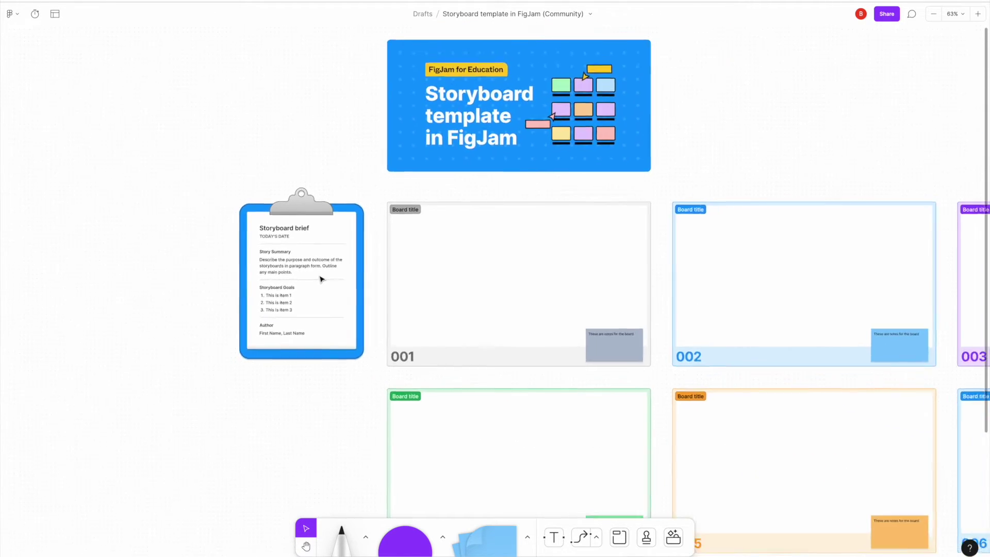
{"action": "scroll", "coordinate": [322, 279], "scroll_direction": "down", "scroll_amount": 5}
{"action": "scroll", "coordinate": [322, 279], "scroll_direction": "right", "scroll_amount": 3}
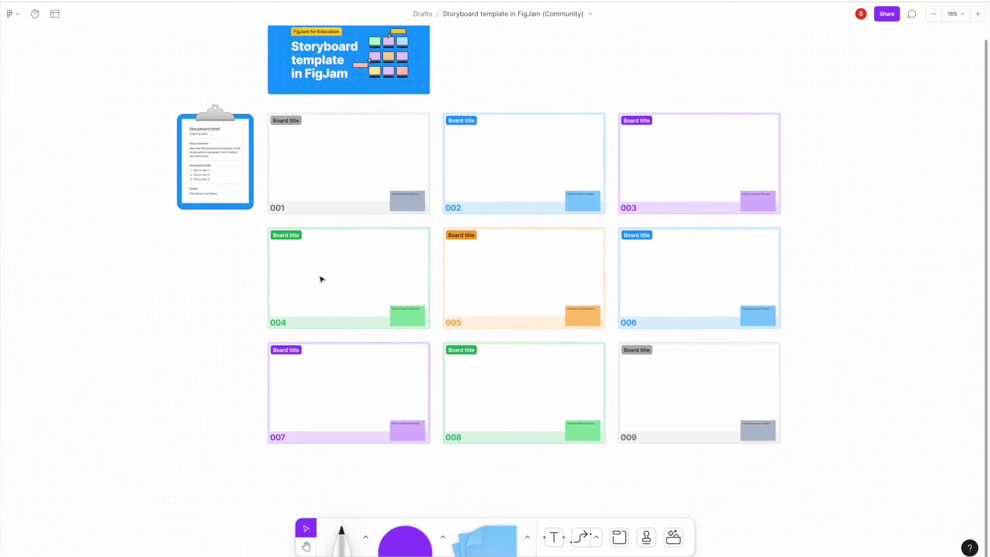
{"action": "left_click", "coordinate": [459, 86]}
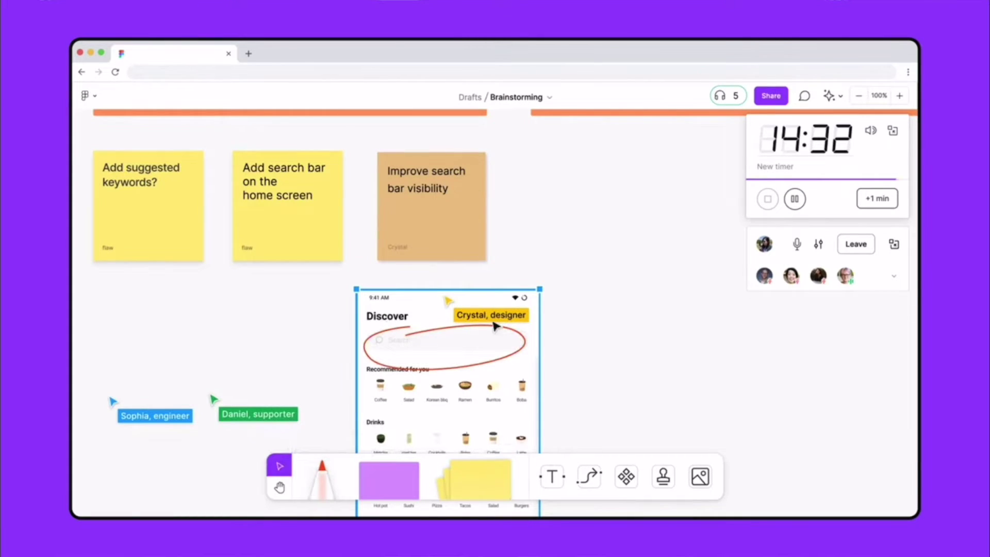
Follow a collaborator's view and send several heart-eyes reactions.
{"action": "left_click", "coordinate": [846, 277]}
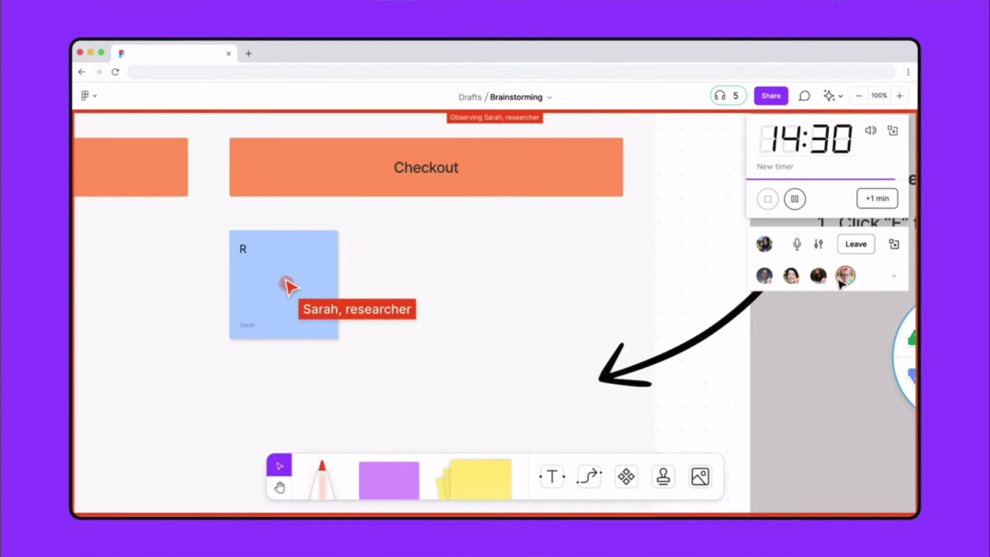
{"action": "key", "text": "e"}
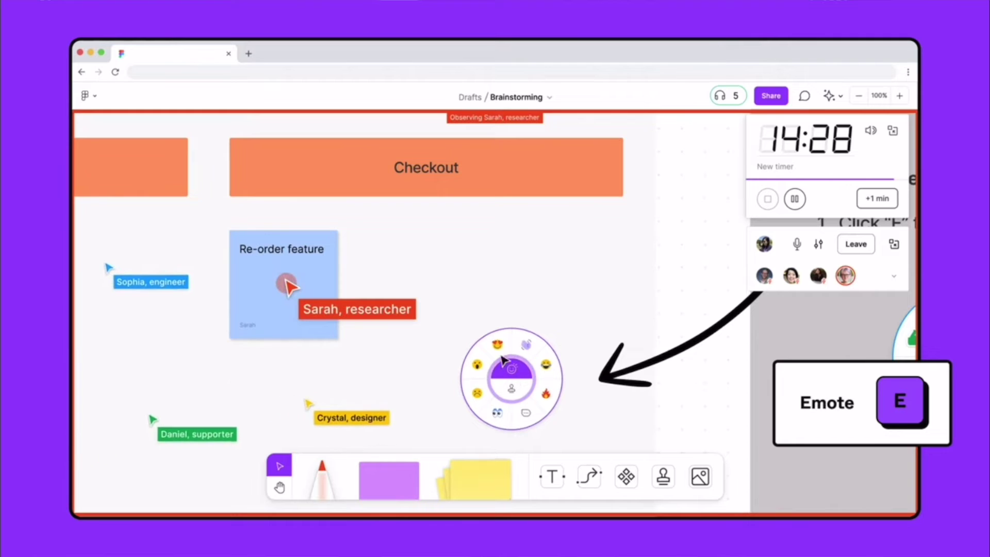
{"action": "left_click", "coordinate": [500, 352]}
{"action": "left_click", "coordinate": [500, 353]}
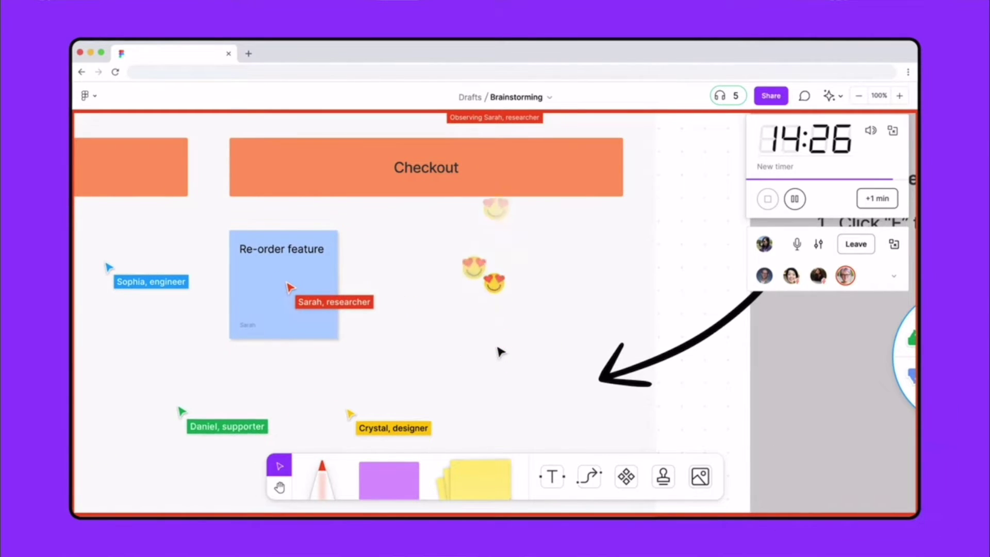
{"action": "left_click", "coordinate": [501, 352]}
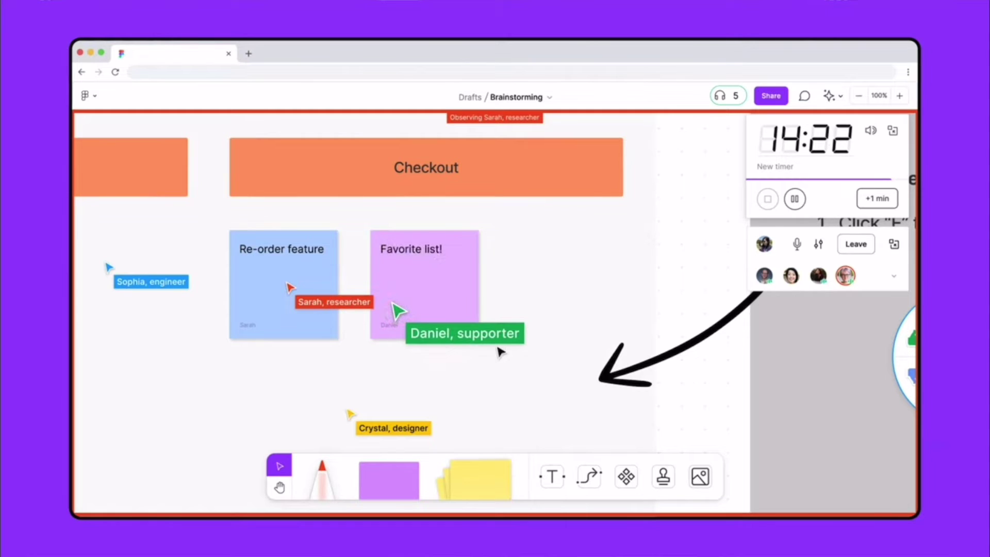
Pan to the Browse column and place a new 'Filter list' sticky under its header.
{"action": "key", "text": "space"}
{"action": "left_click_drag", "start_coordinate": [151, 350], "coordinate": [595, 350]}
{"action": "key", "text": "s"}
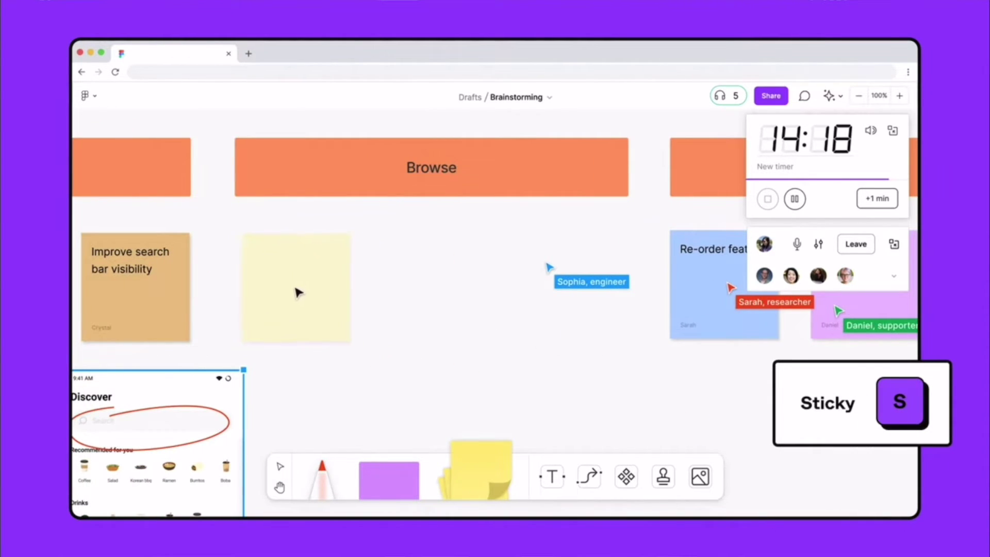
{"action": "left_click", "coordinate": [298, 292]}
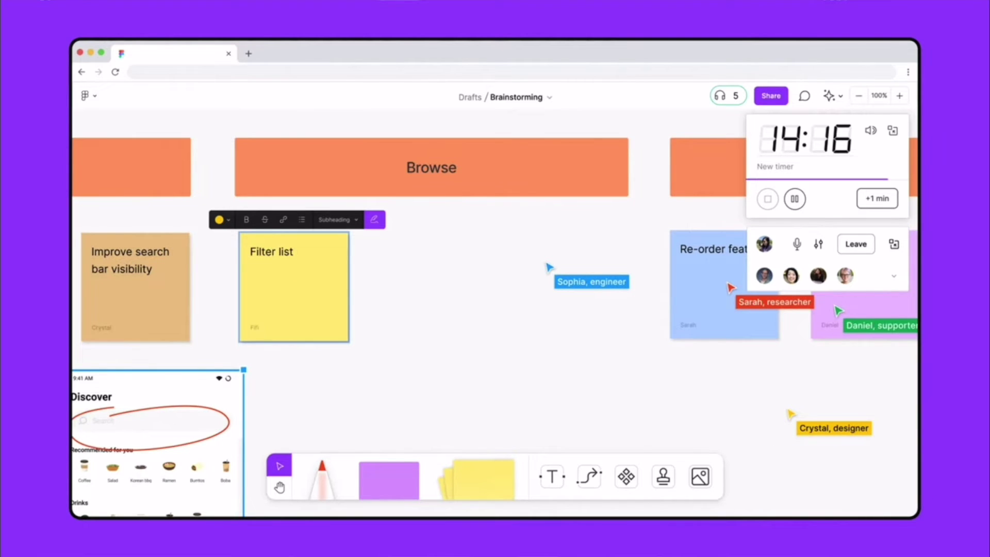